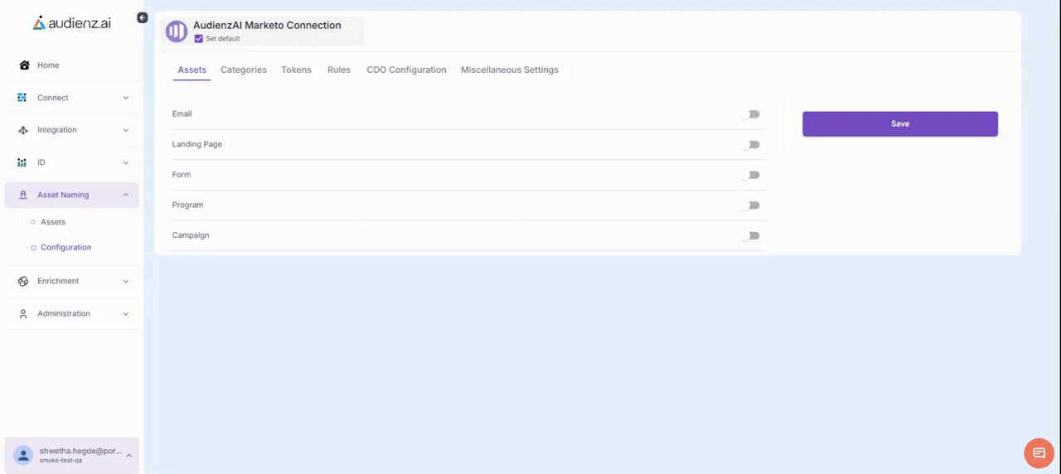
# Step: On the Categories tab, create a new category named Channel with category type Picklist
pyautogui.click(243, 70)
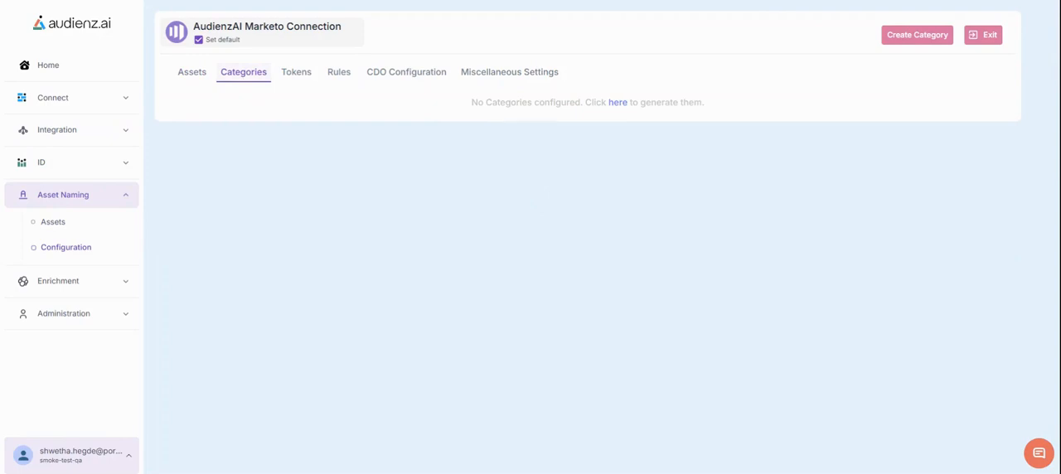
pyautogui.click(895, 39)
pyautogui.click(340, 135)
pyautogui.write('Channel')
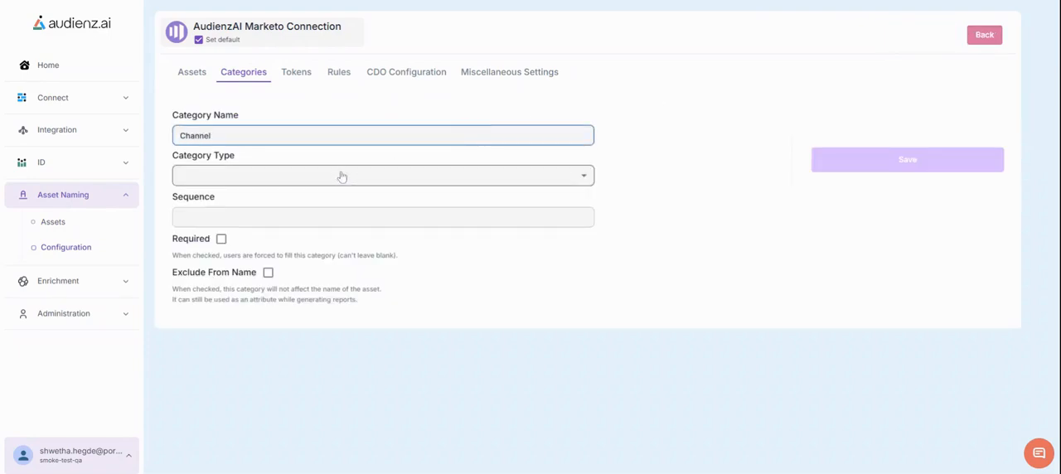
pyautogui.click(341, 175)
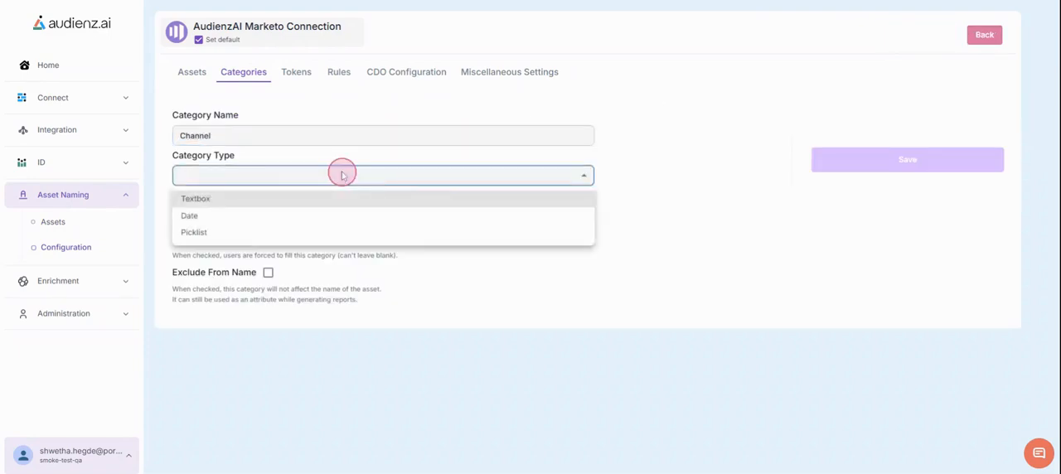
pyautogui.click(262, 235)
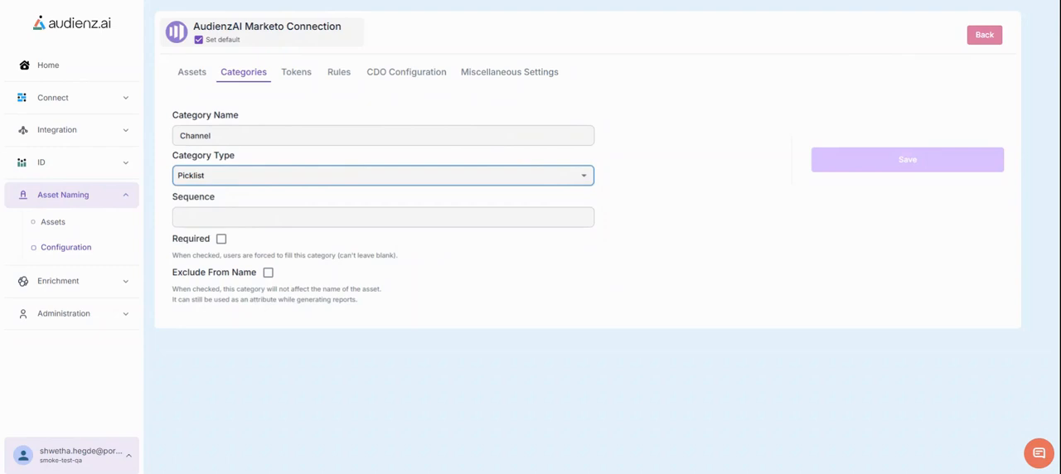
# Step: Set the Channel category's sequence to 1, mark it required, and save it
pyautogui.click(254, 217)
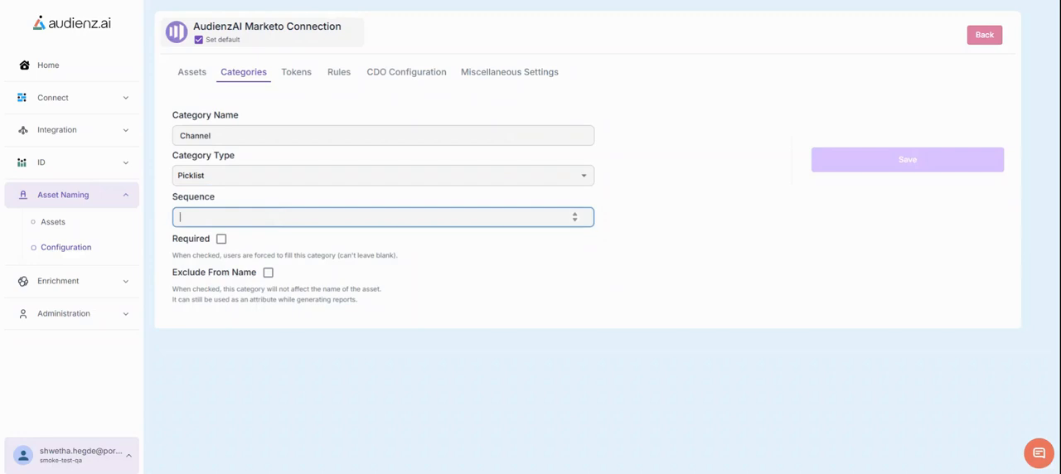
pyautogui.write('1')
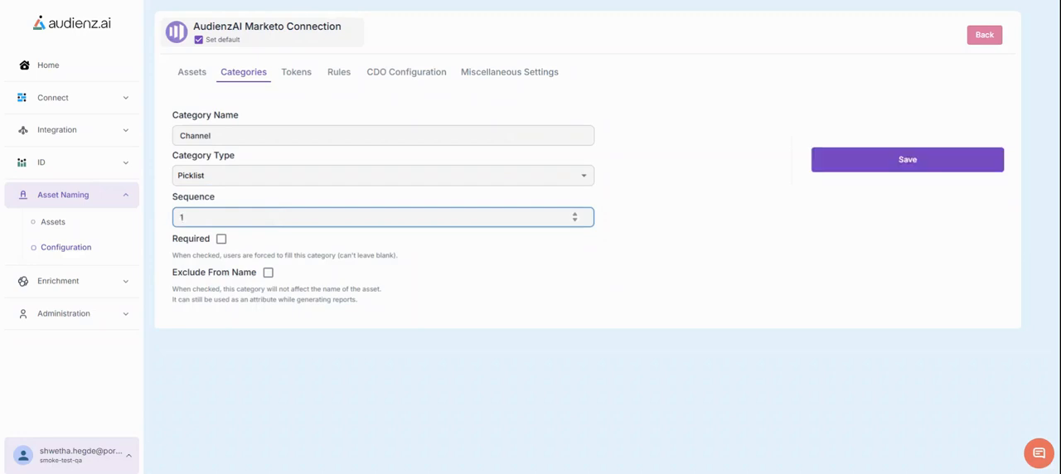
pyautogui.click(221, 239)
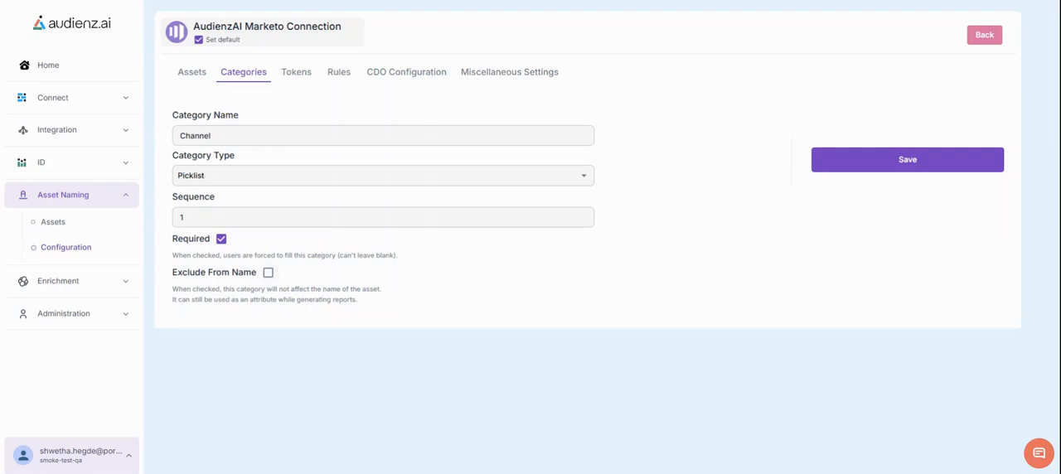
pyautogui.click(838, 160)
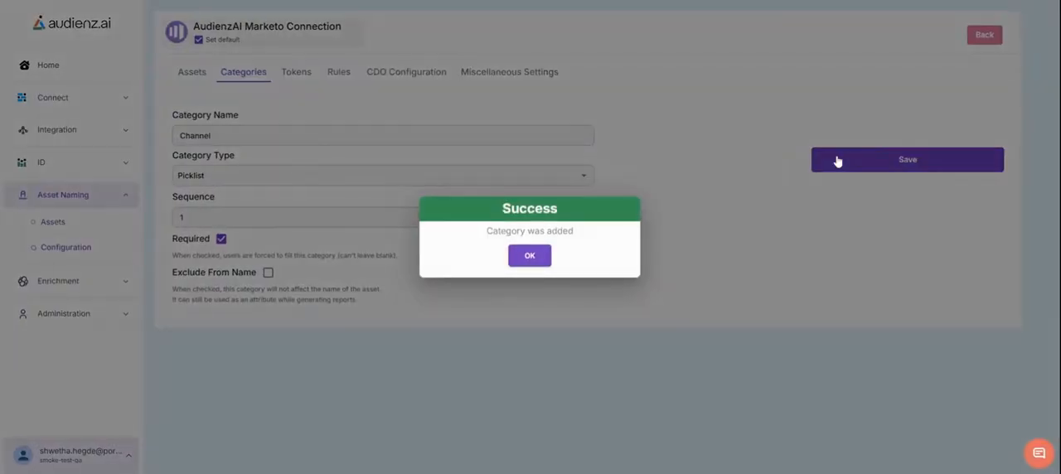
pyautogui.click(527, 254)
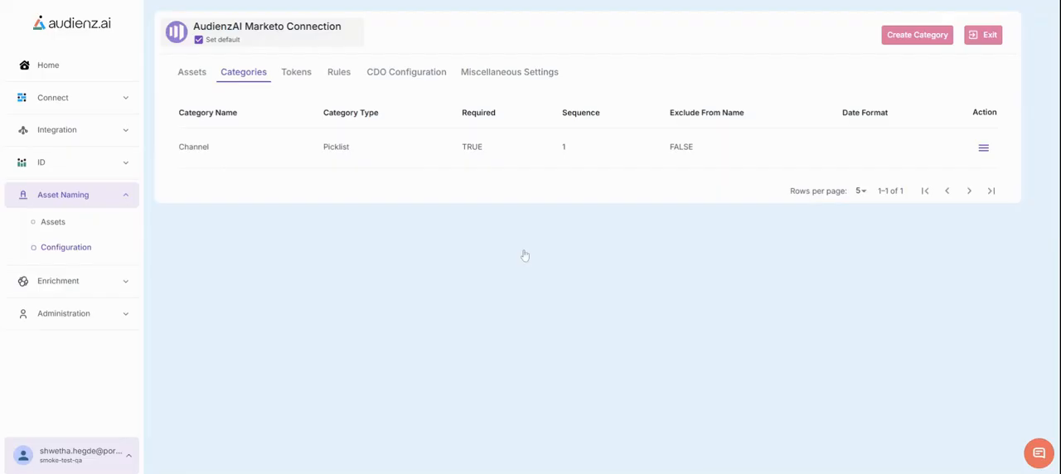
# Step: Create another category named Region with category type Picklist
pyautogui.click(917, 35)
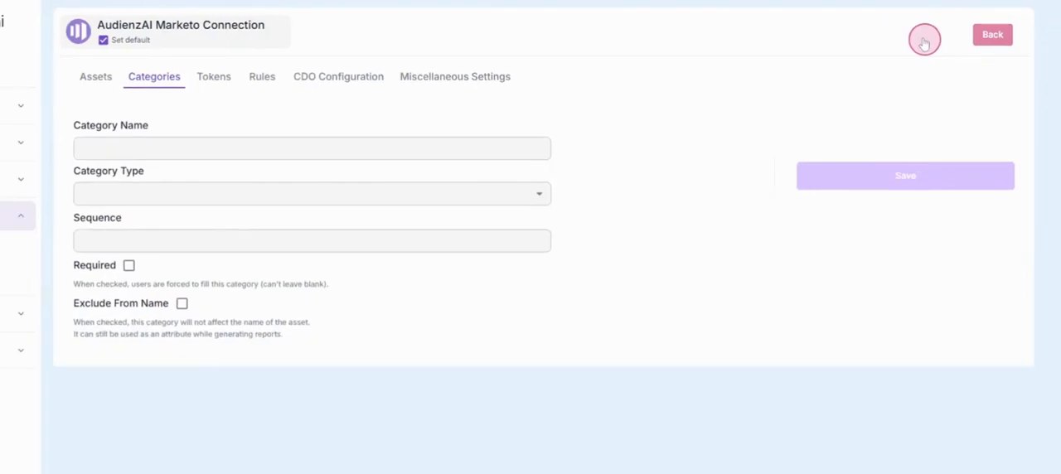
pyautogui.click(306, 146)
pyautogui.write('Region')
pyautogui.click(303, 180)
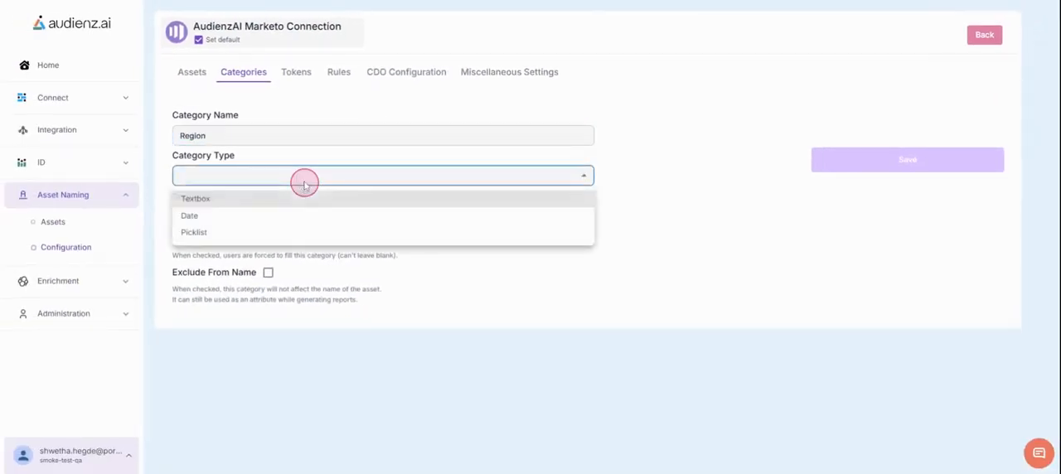
pyautogui.click(216, 237)
# Step: Set the Region category's sequence to 2, mark it required, and save it
pyautogui.click(221, 217)
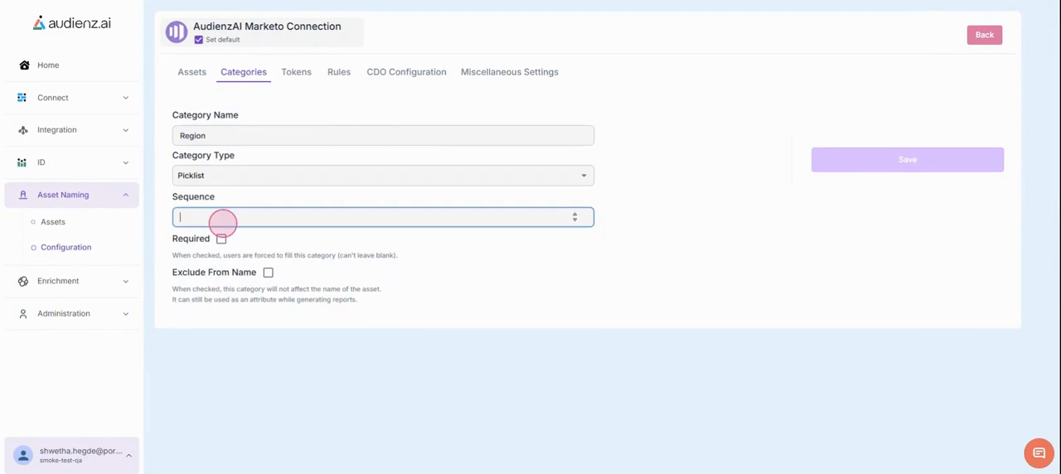
pyautogui.write('2')
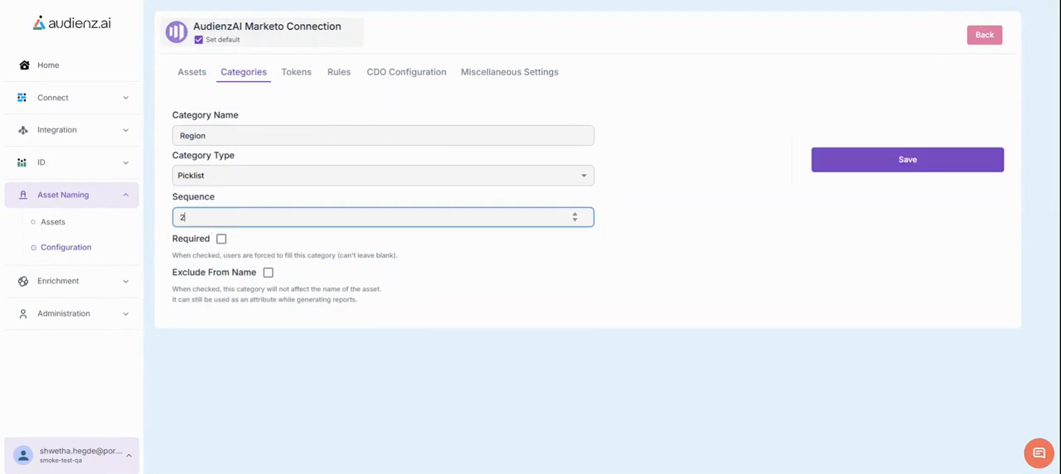
pyautogui.click(221, 238)
pyautogui.click(834, 163)
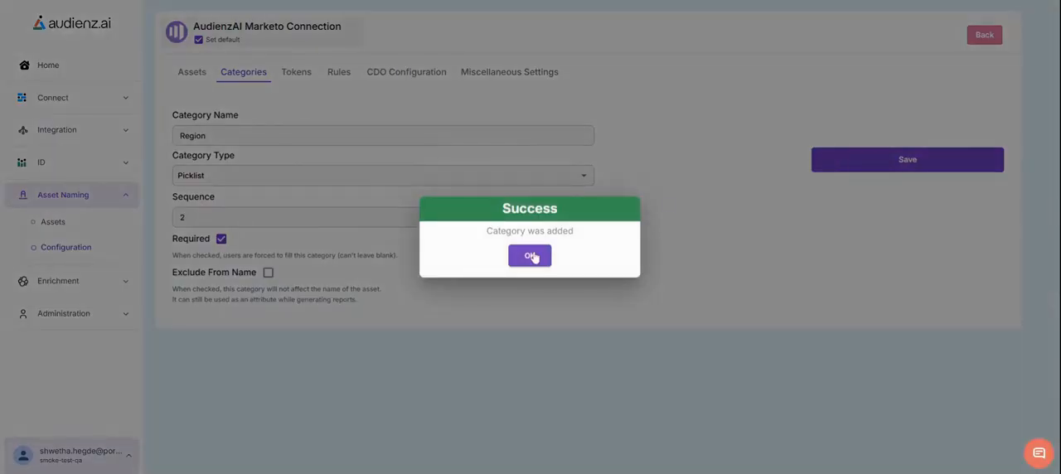
pyautogui.click(533, 257)
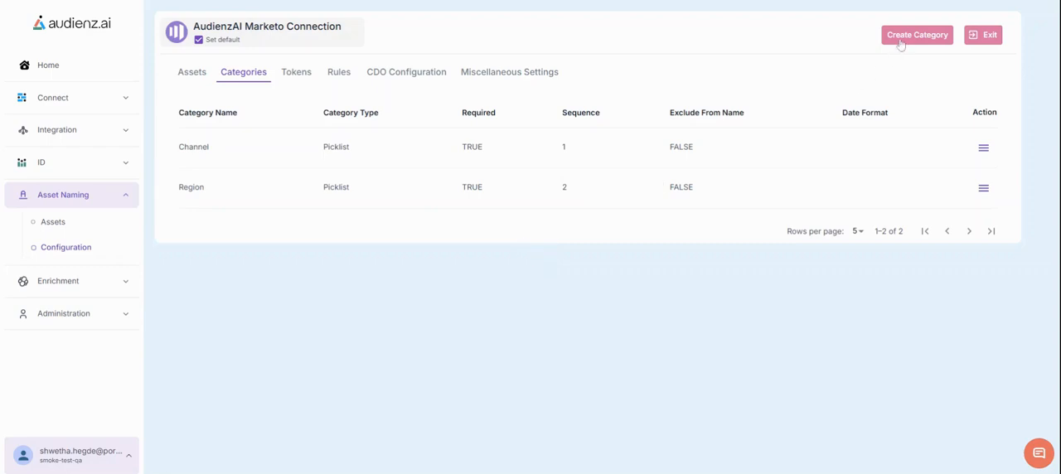
# Step: Create a category named Campaign Type with category type Textbox
pyautogui.click(900, 40)
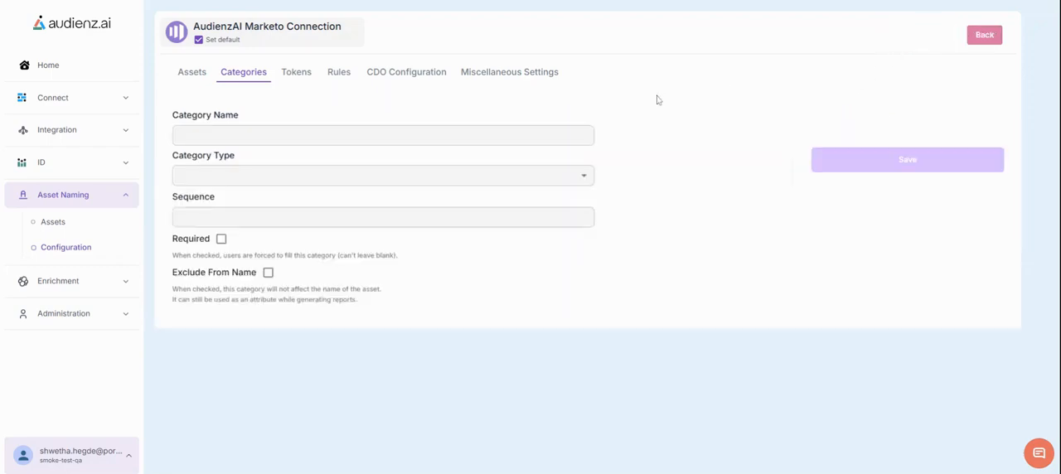
pyautogui.click(572, 131)
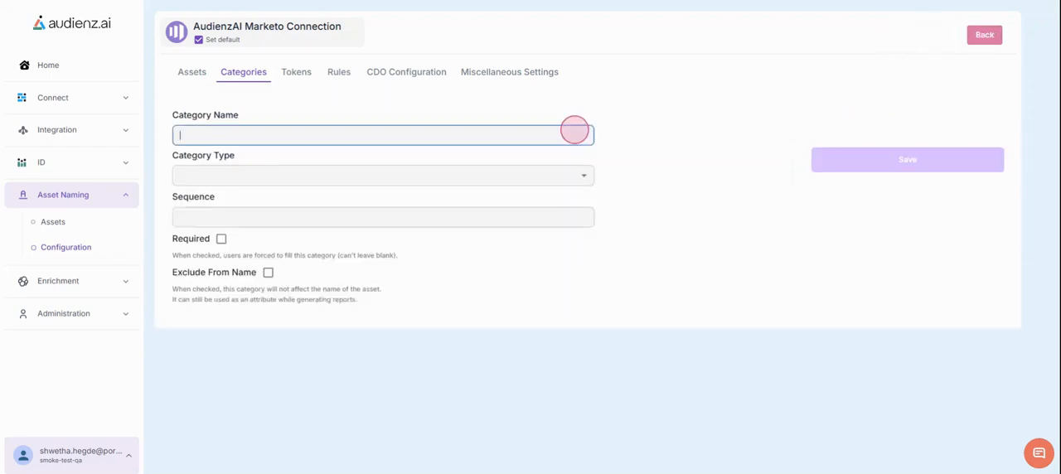
pyautogui.write('Campaign Type')
pyautogui.click(397, 175)
pyautogui.click(398, 197)
# Step: Set the Campaign Type category's sequence to 3, mark it required, and save it
pyautogui.click(393, 216)
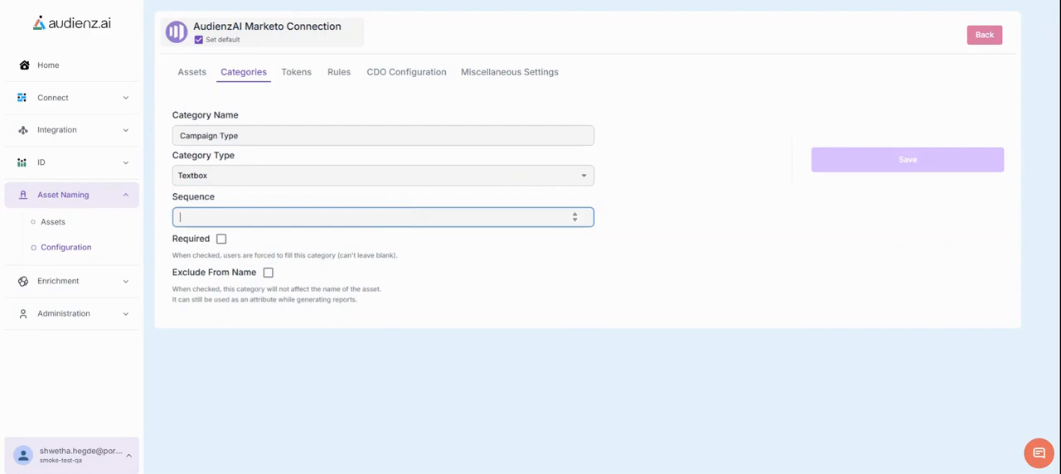
pyautogui.write('3')
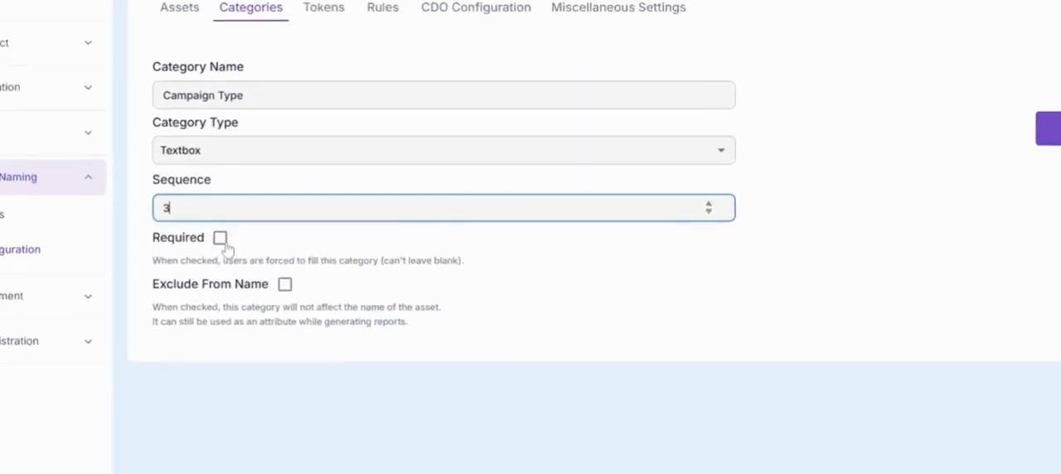
pyautogui.click(221, 238)
pyautogui.click(885, 162)
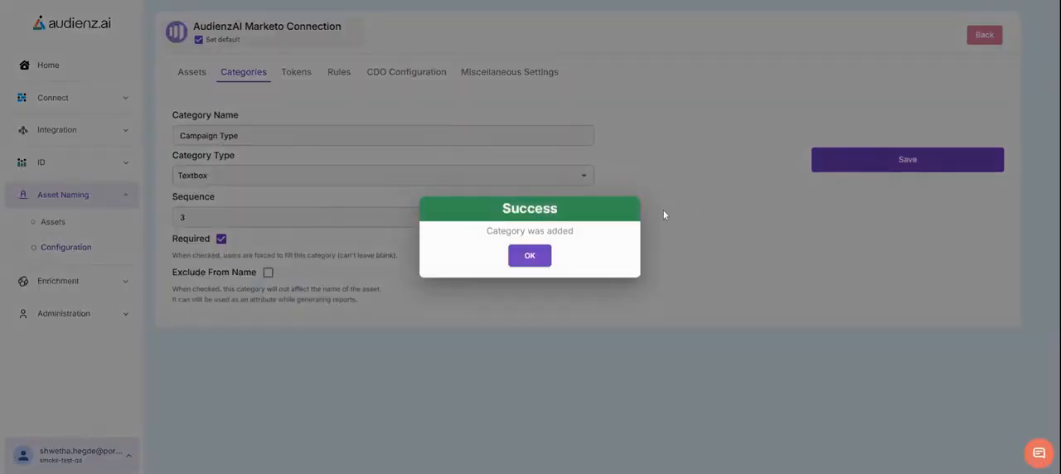
pyautogui.click(540, 255)
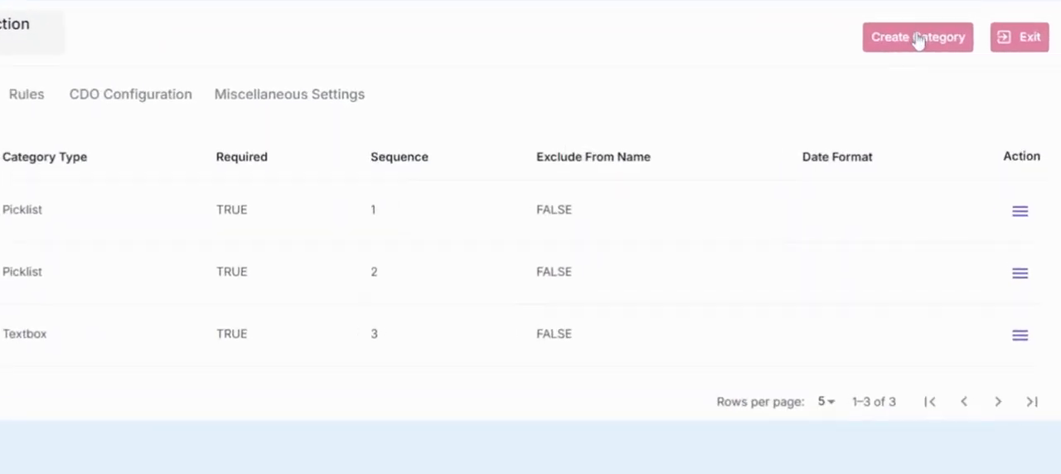
# Step: Create a category named Created Date with category type Date
pyautogui.click(918, 40)
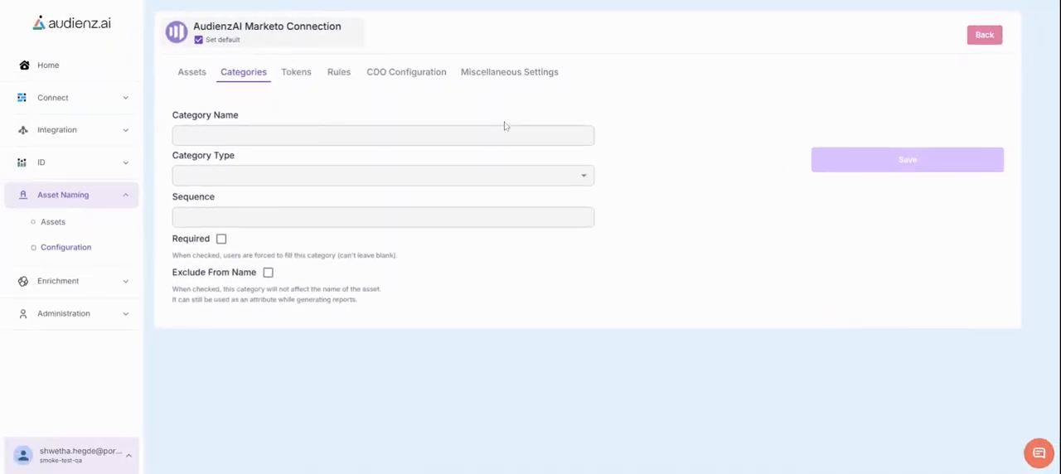
pyautogui.click(500, 132)
pyautogui.write('Created Date')
pyautogui.click(444, 180)
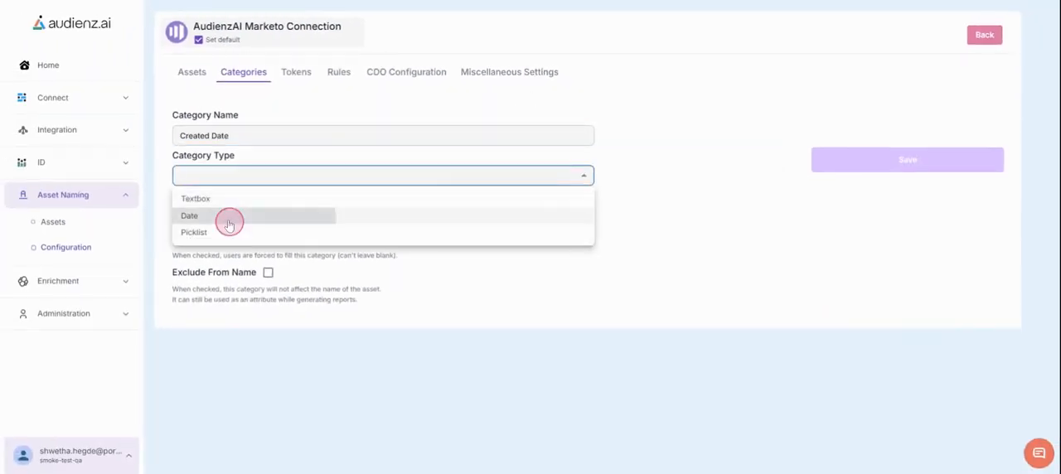
pyautogui.click(230, 220)
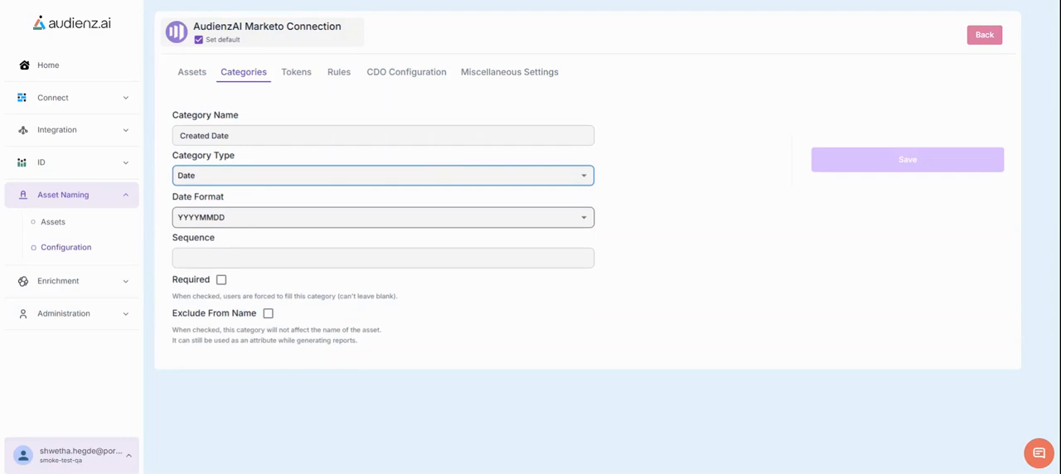
# Step: Choose the DDMMYYYY date format, set sequence 4, mark it required, and save the Created Date category
pyautogui.click(230, 218)
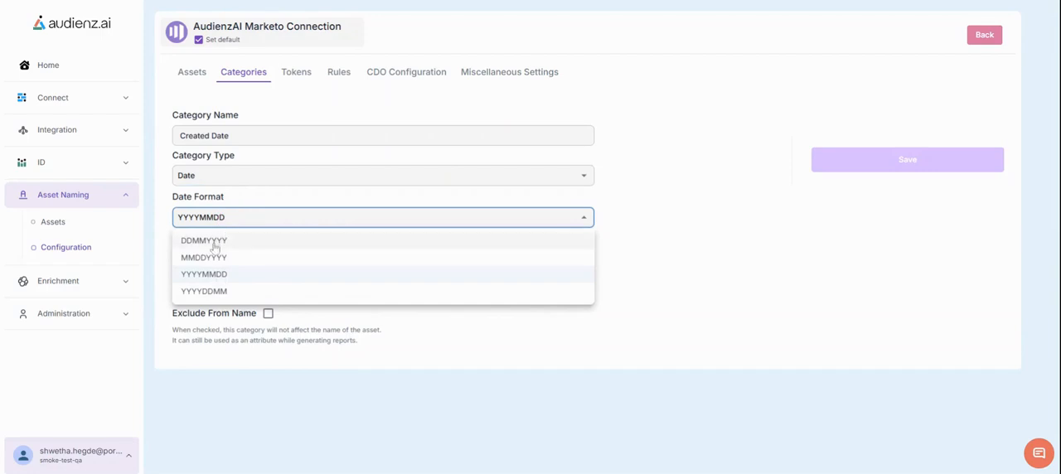
pyautogui.click(214, 242)
pyautogui.click(207, 259)
pyautogui.write('4')
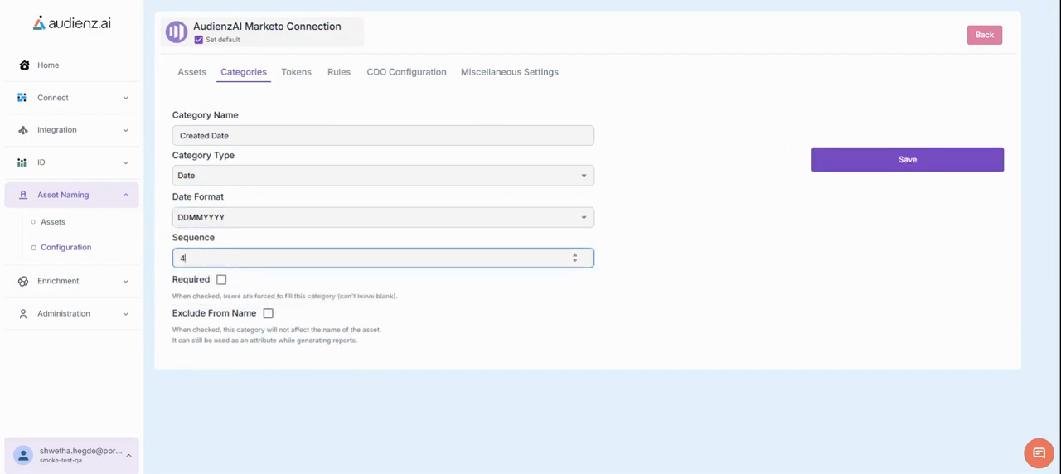
pyautogui.click(221, 281)
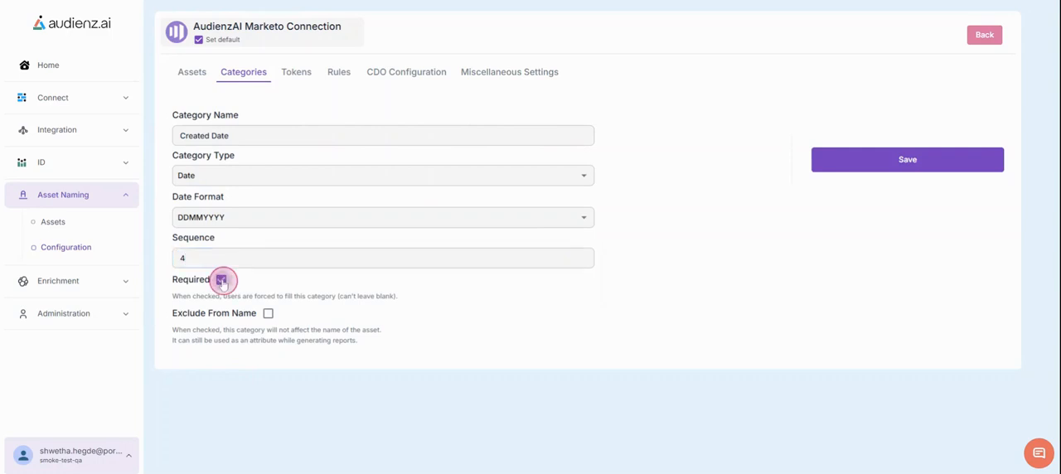
pyautogui.click(911, 169)
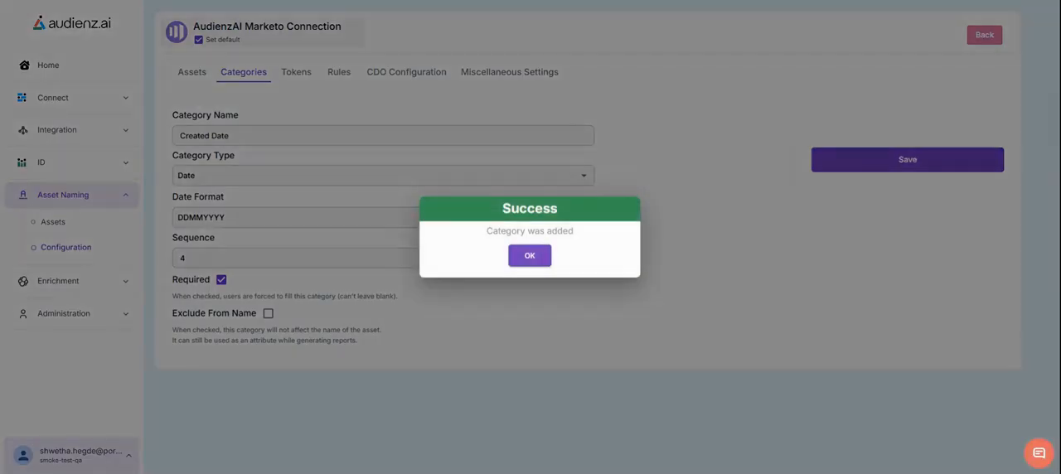
pyautogui.click(529, 255)
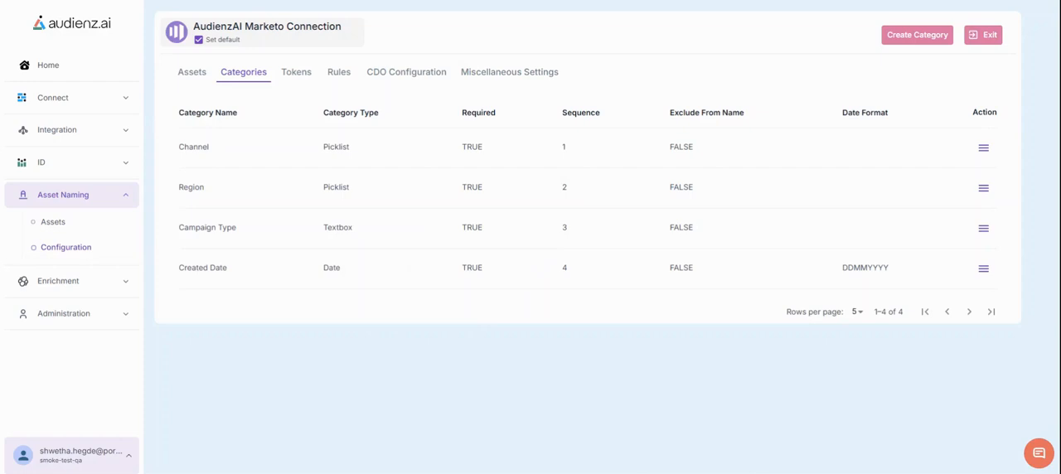
# Step: Open picklist maintenance for the Channel category and enter Campaign as the option's display name
pyautogui.click(982, 147)
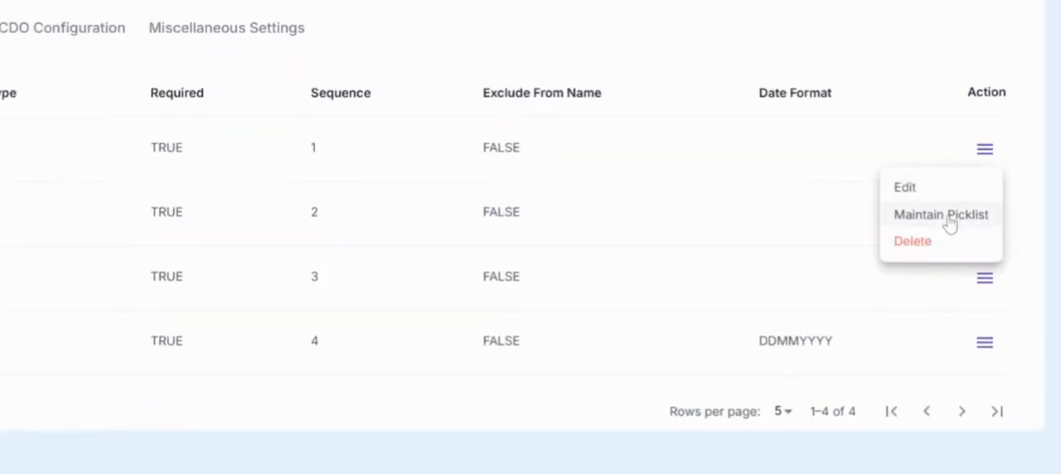
pyautogui.click(948, 217)
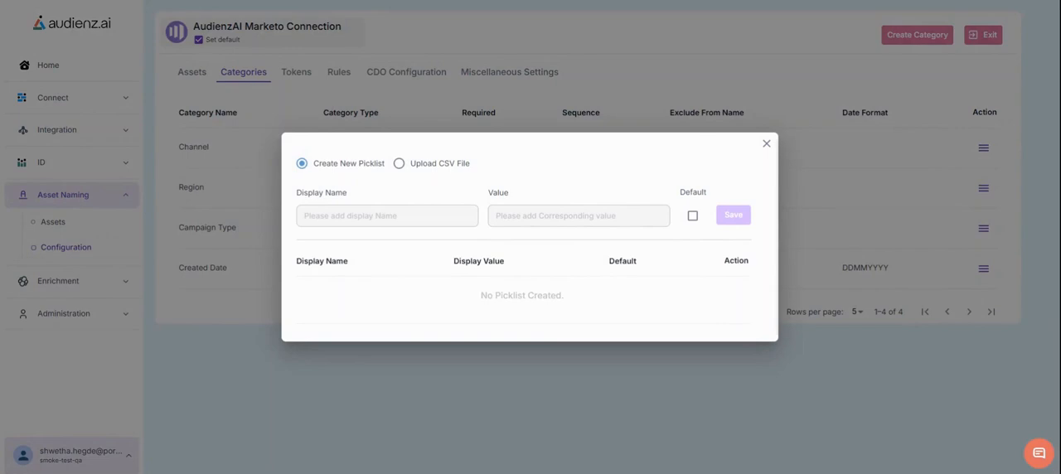
pyautogui.click(320, 211)
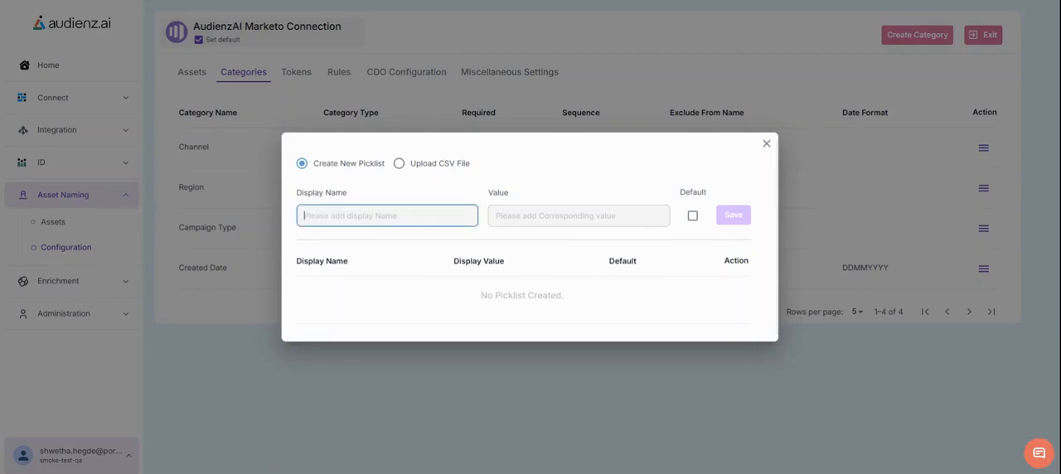
pyautogui.write('Camaign')
pyautogui.press('BackSpace')
pyautogui.press('BackSpace')
pyautogui.press('BackSpace')
pyautogui.press('BackSpace')
pyautogui.write('paign')
# Step: Set the option's value to CMP, mark it as default, and save the picklist option
pyautogui.click(535, 218)
pyautogui.write('cMP')
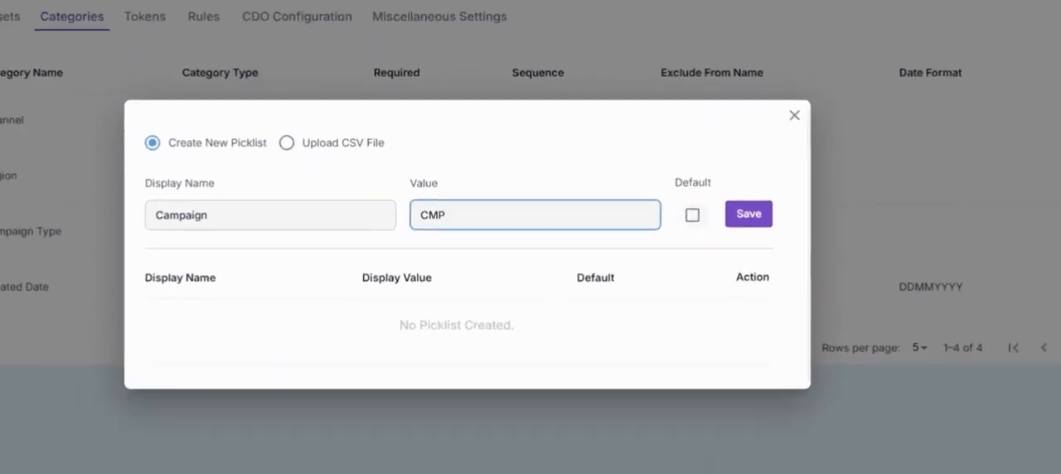
pyautogui.click(692, 215)
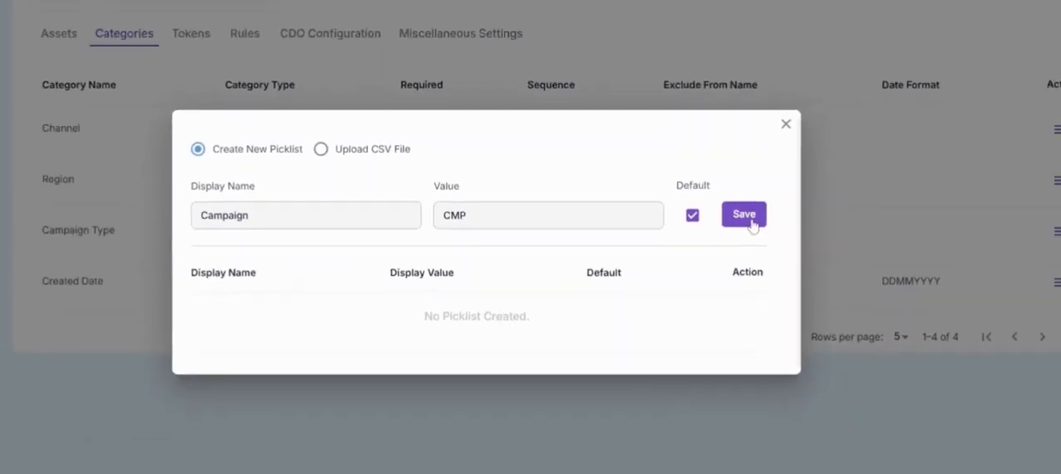
pyautogui.click(736, 215)
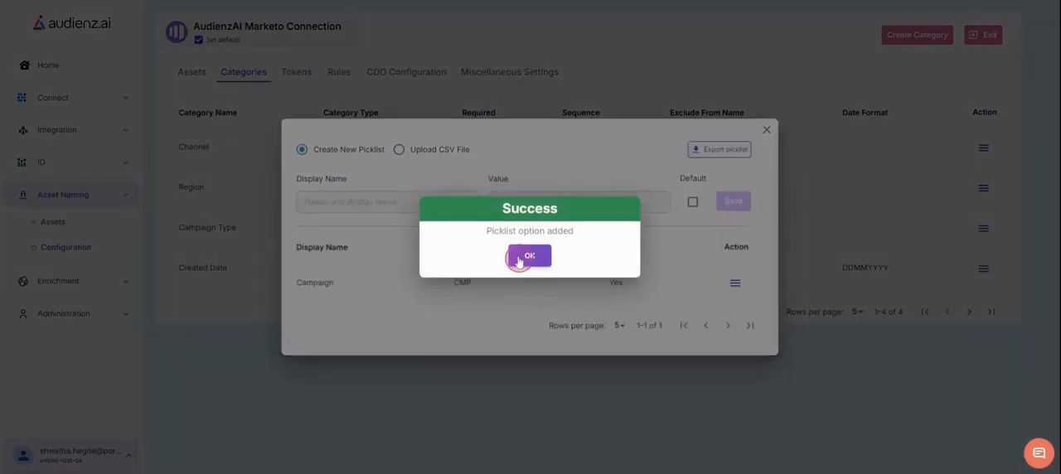
pyautogui.click(529, 257)
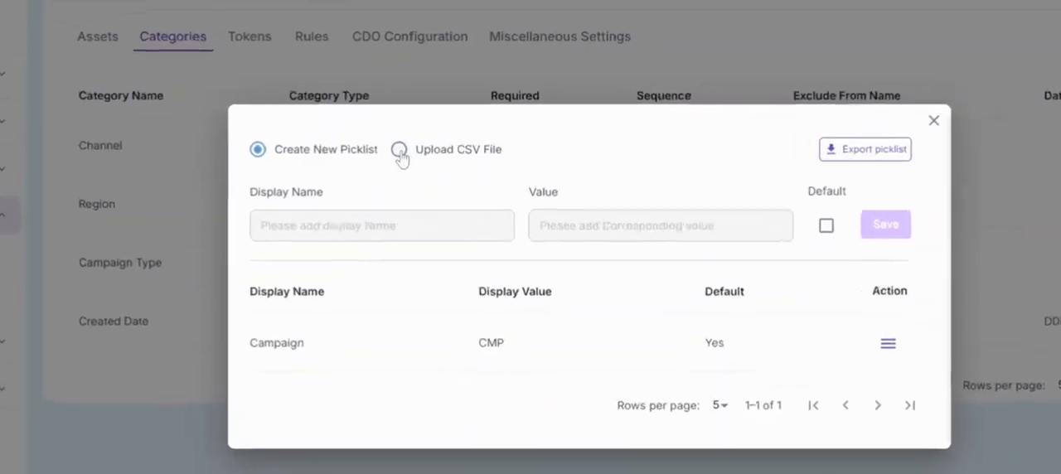
# Step: Upload the Channel Picklist.csv file to the Channel picklist in Overwrite mode, save it, and close the dialog
pyautogui.click(399, 151)
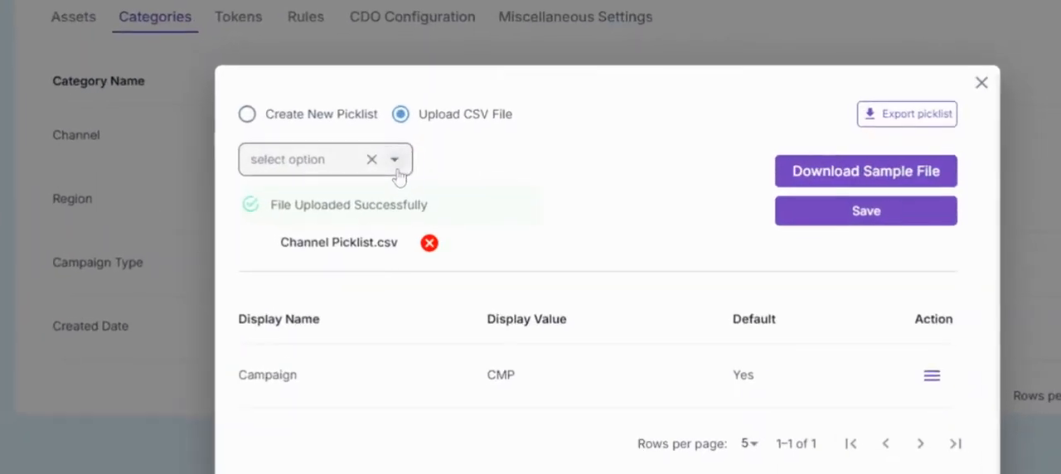
pyautogui.click(394, 162)
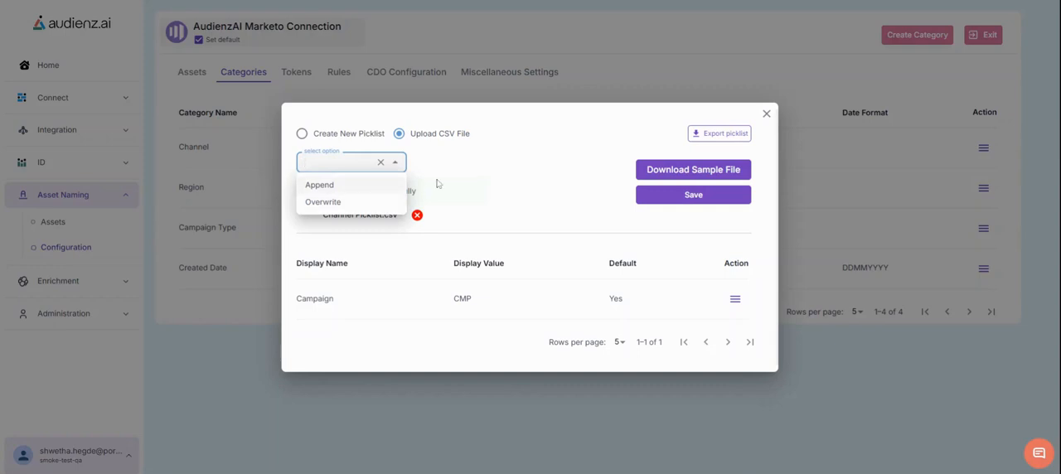
pyautogui.click(387, 203)
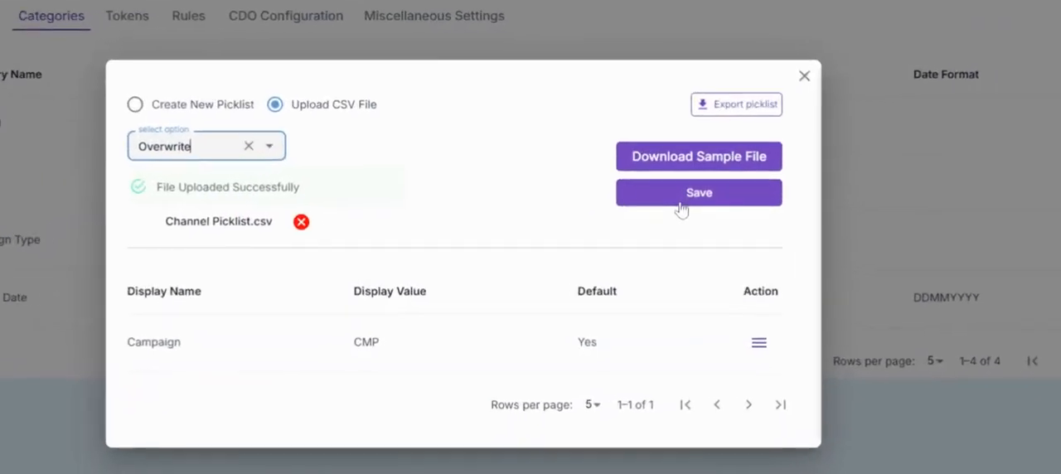
pyautogui.click(684, 197)
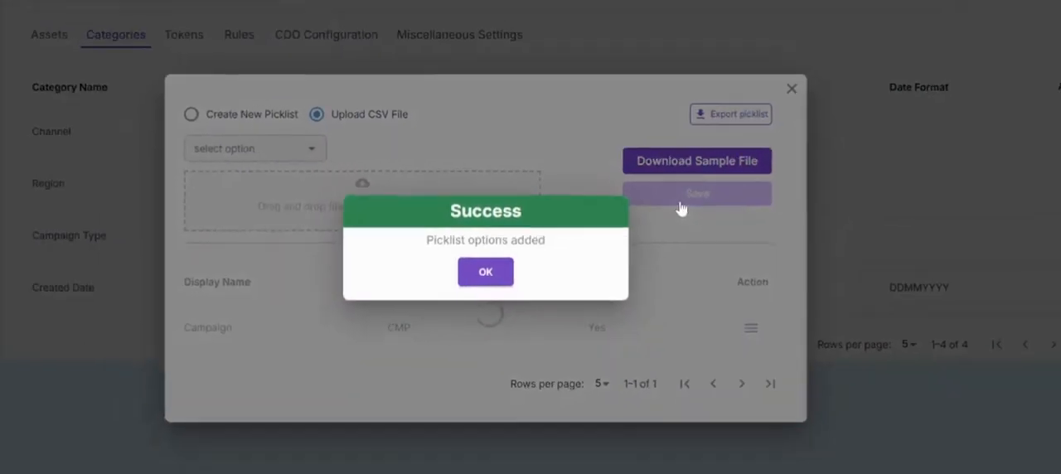
pyautogui.click(485, 272)
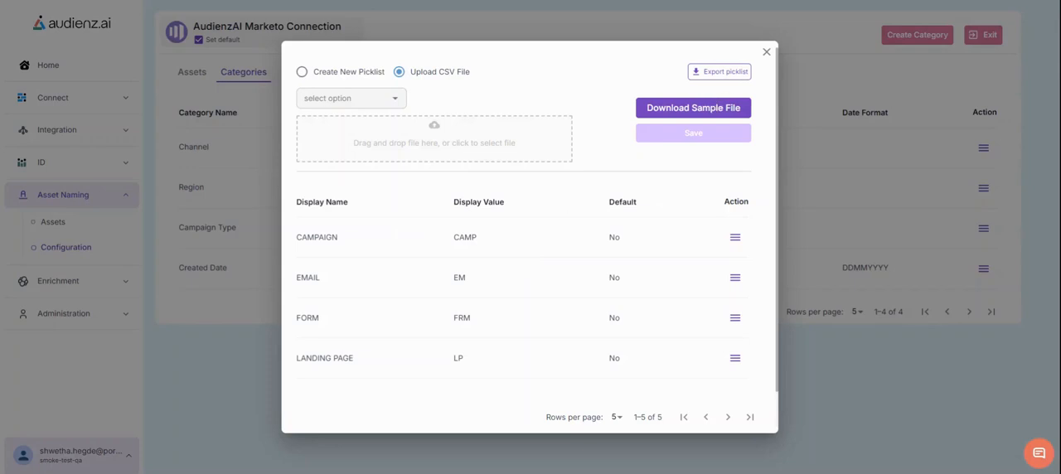
pyautogui.click(766, 52)
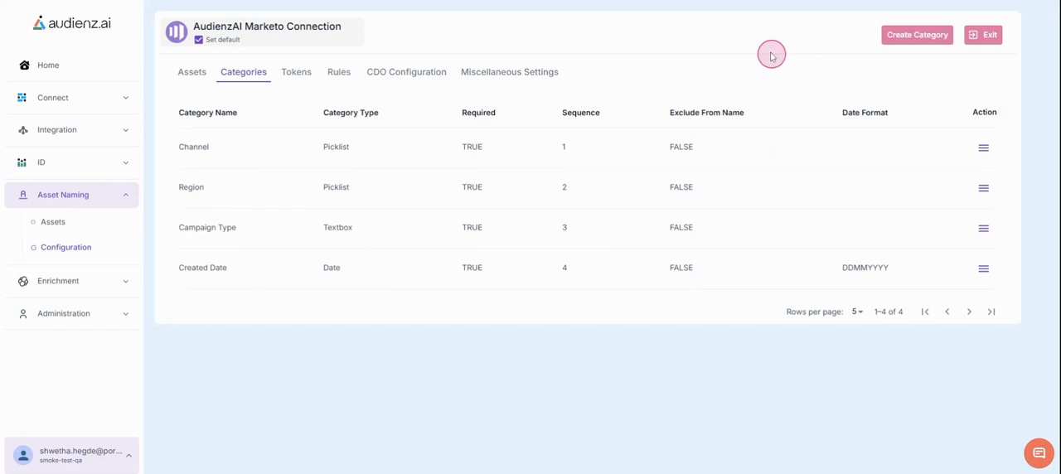
# Step: Open picklist maintenance for the Region category, upload a CSV file of region options, and close the dialog
pyautogui.click(913, 35)
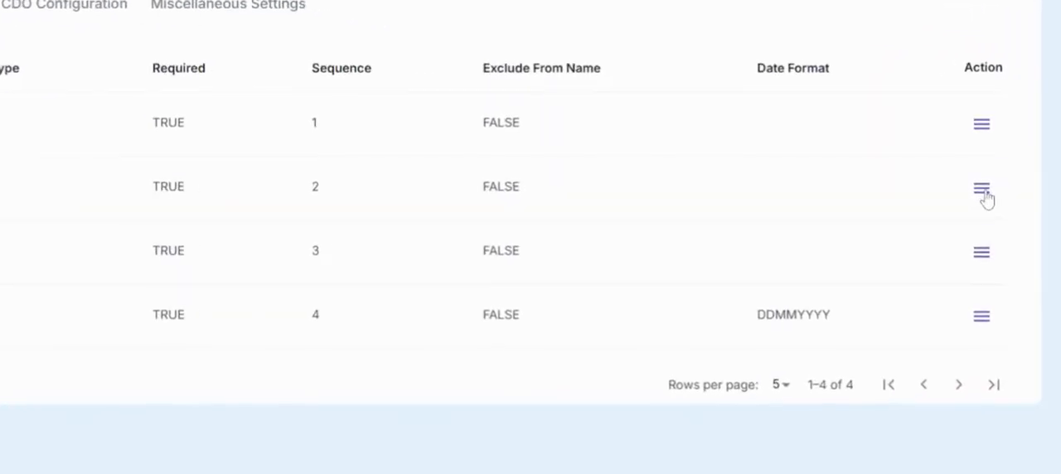
pyautogui.click(981, 189)
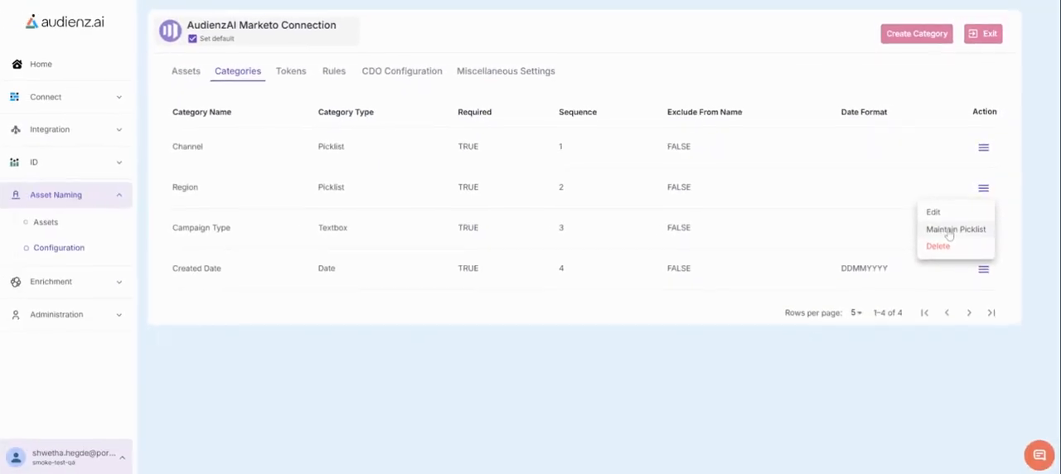
pyautogui.click(940, 253)
pyautogui.click(398, 149)
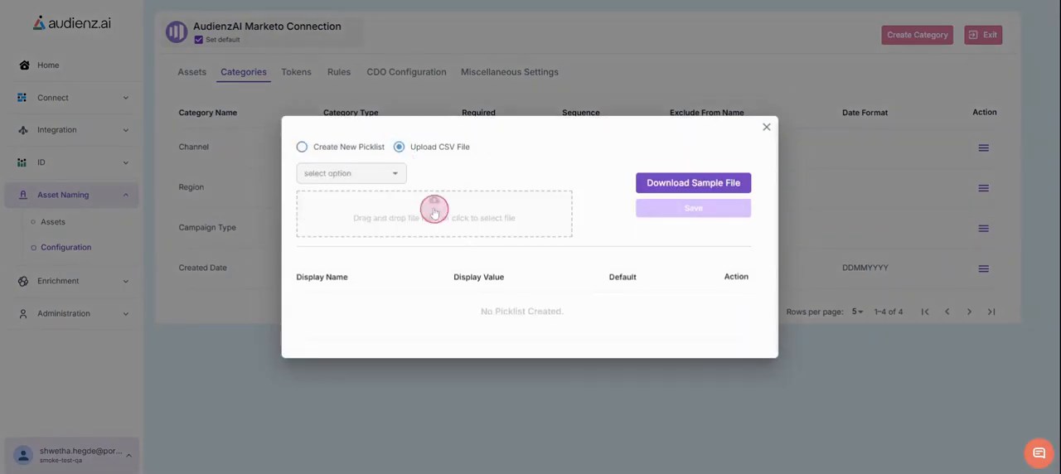
pyautogui.click(524, 256)
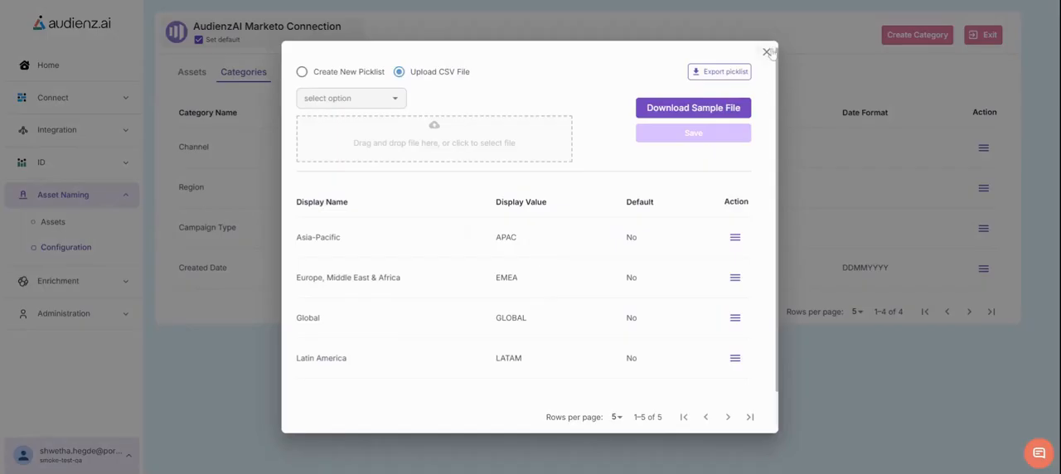
pyautogui.click(765, 50)
# Step: Open the naming rules and set the separator type to an underscore "_"
pyautogui.click(345, 77)
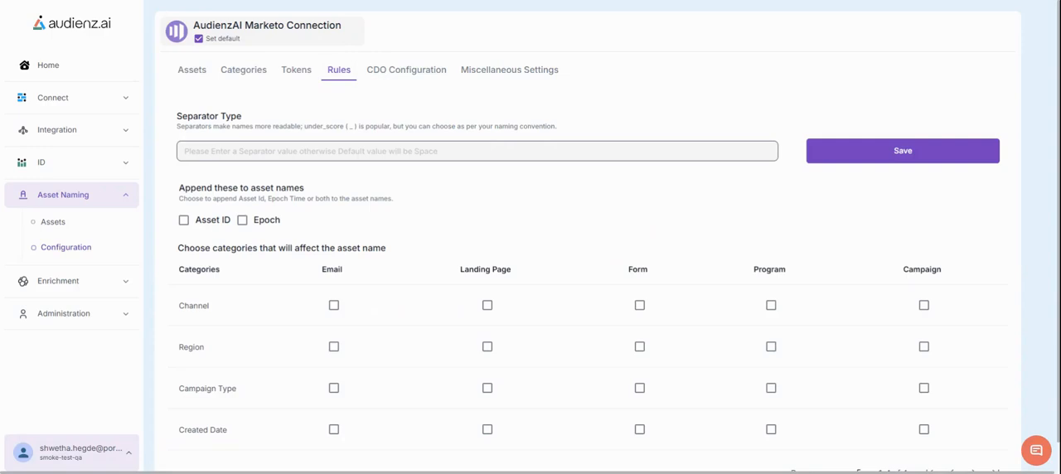
pyautogui.click(199, 150)
pyautogui.write('_')
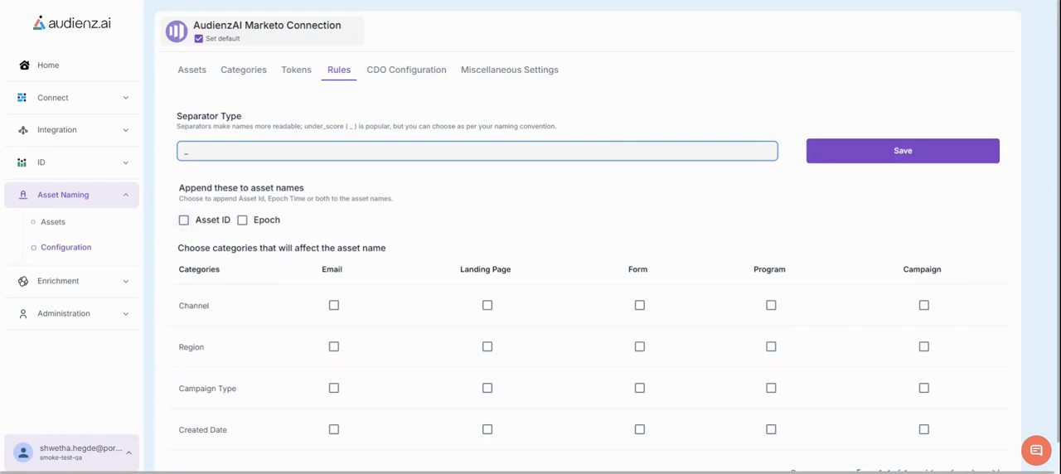
# Step: Enable all four categories for Email, Landing Page, Form, Program and Campaign assets and save the rules
pyautogui.scroll(-1, 607, 249)
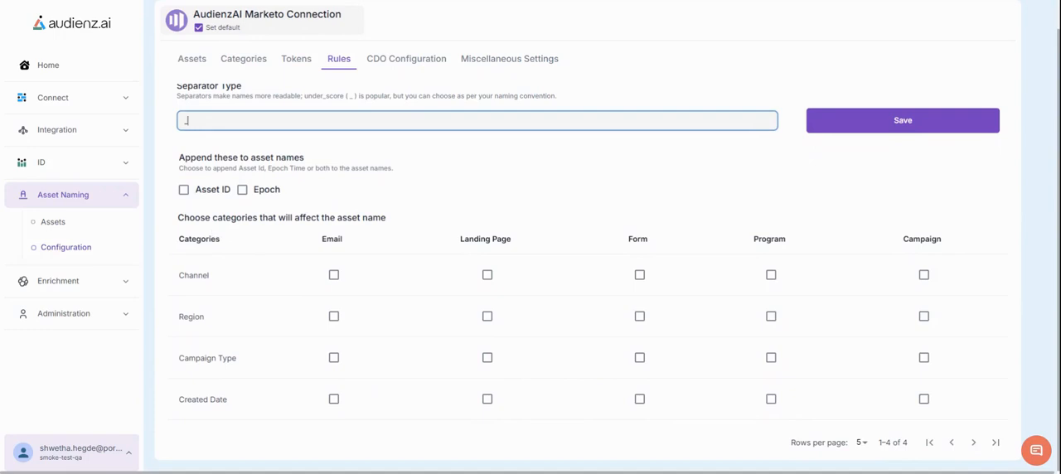
pyautogui.click(334, 275)
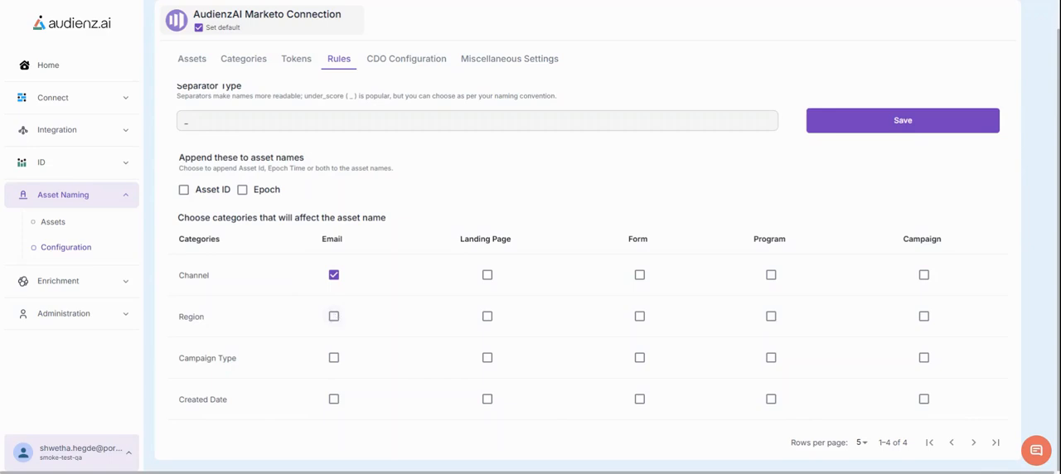
pyautogui.click(333, 316)
pyautogui.click(332, 359)
pyautogui.click(333, 399)
pyautogui.click(488, 277)
pyautogui.click(487, 316)
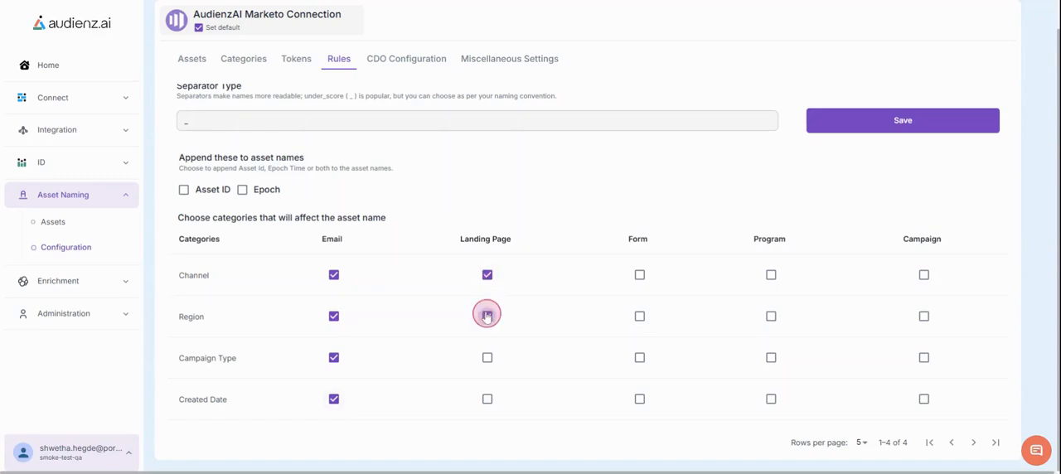
pyautogui.click(487, 358)
pyautogui.click(487, 399)
pyautogui.click(639, 317)
pyautogui.click(640, 277)
pyautogui.click(641, 359)
pyautogui.click(640, 399)
pyautogui.click(772, 274)
pyautogui.click(772, 317)
pyautogui.click(772, 357)
pyautogui.click(771, 400)
pyautogui.click(926, 277)
pyautogui.click(881, 126)
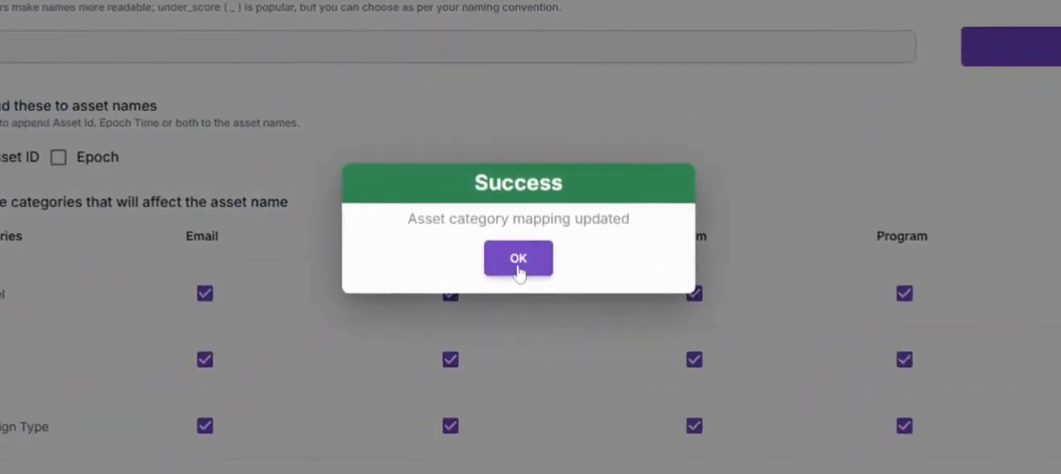
pyautogui.click(530, 256)
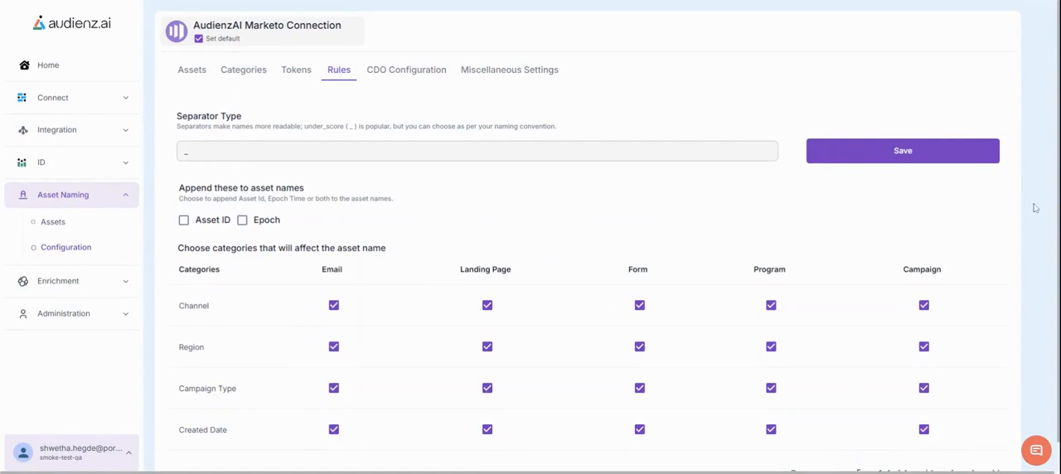
pyautogui.scroll(-1, 580, 249)
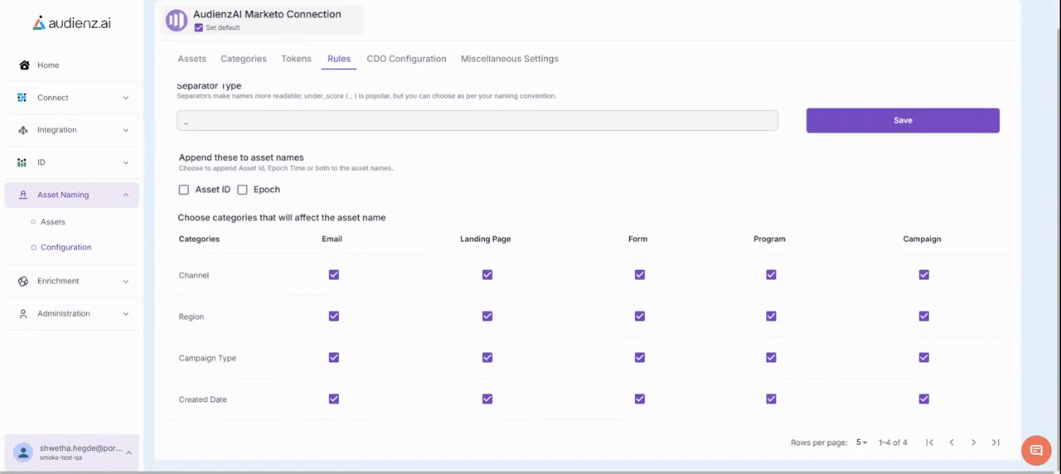